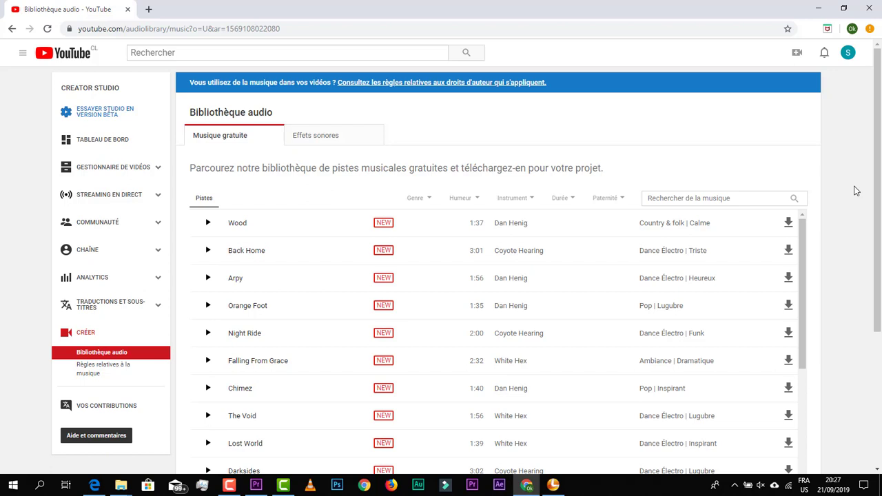
- Examine the available genre, mood, instrument, duration and attribution filter options for the free music
{"action": "key", "text": "XF86AudioRaiseVolume"}
{"action": "left_click", "coordinate": [432, 200]}
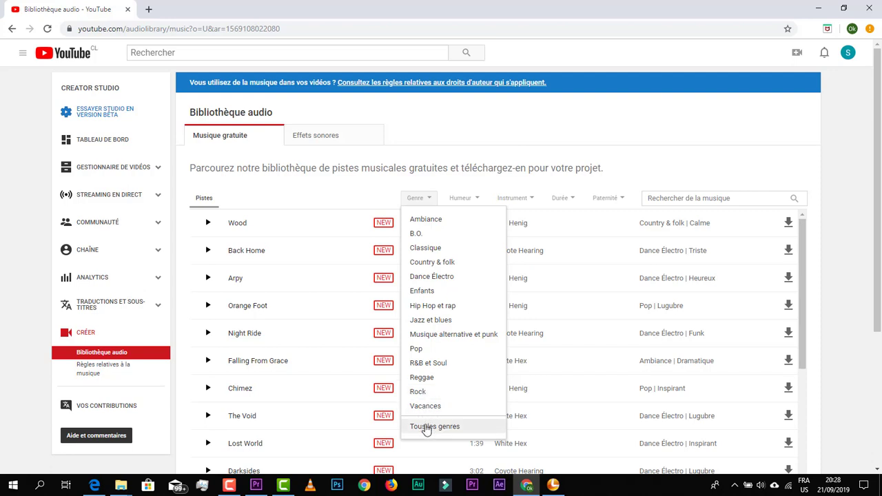
{"action": "left_click", "coordinate": [476, 202]}
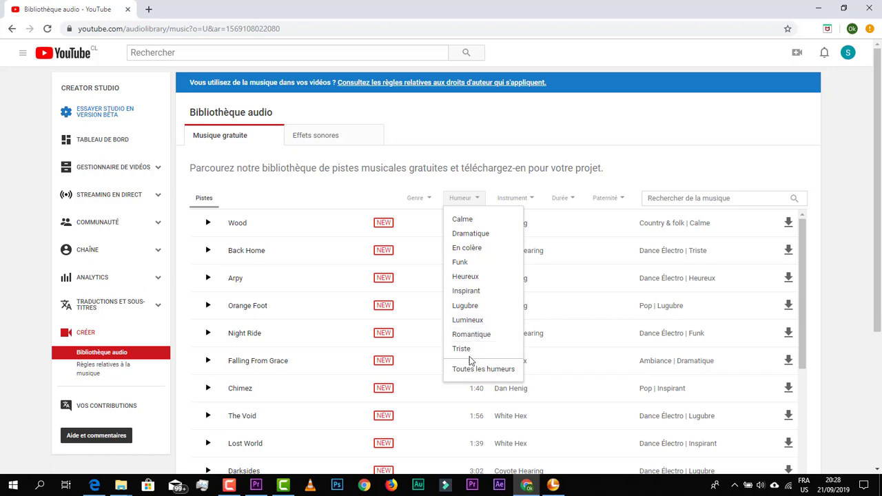
{"action": "left_click", "coordinate": [533, 200]}
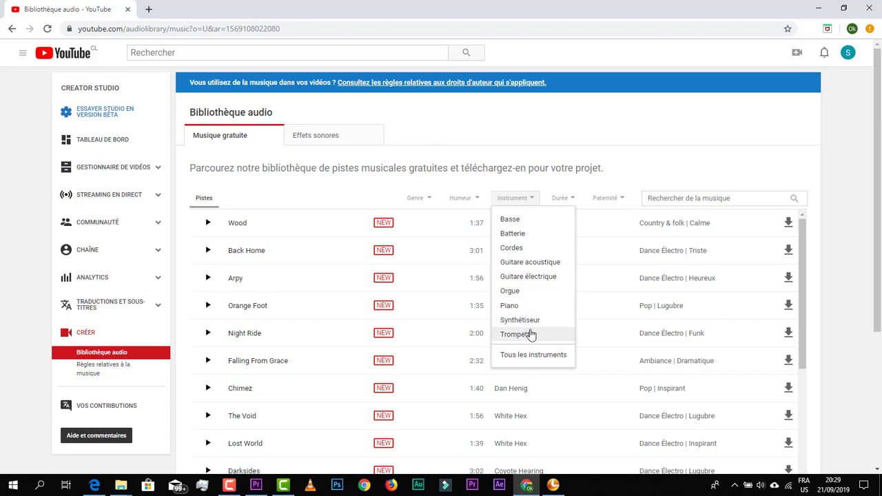
{"action": "left_click", "coordinate": [570, 199]}
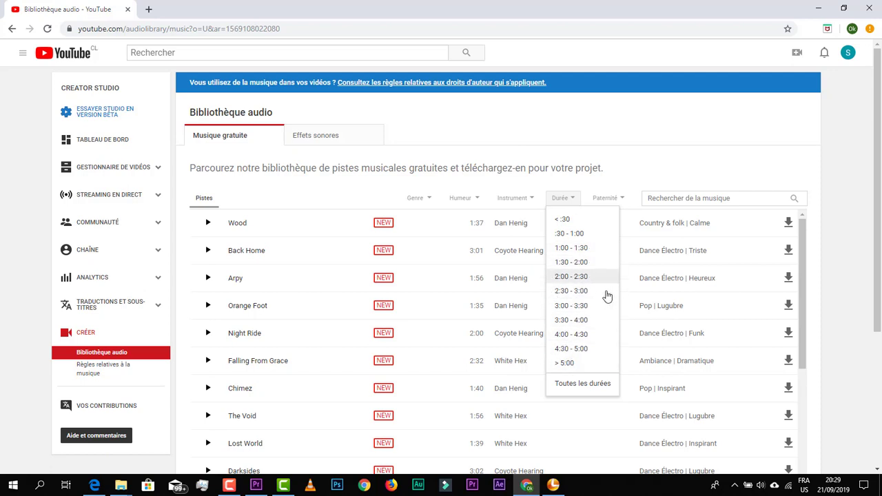
{"action": "left_click", "coordinate": [619, 201]}
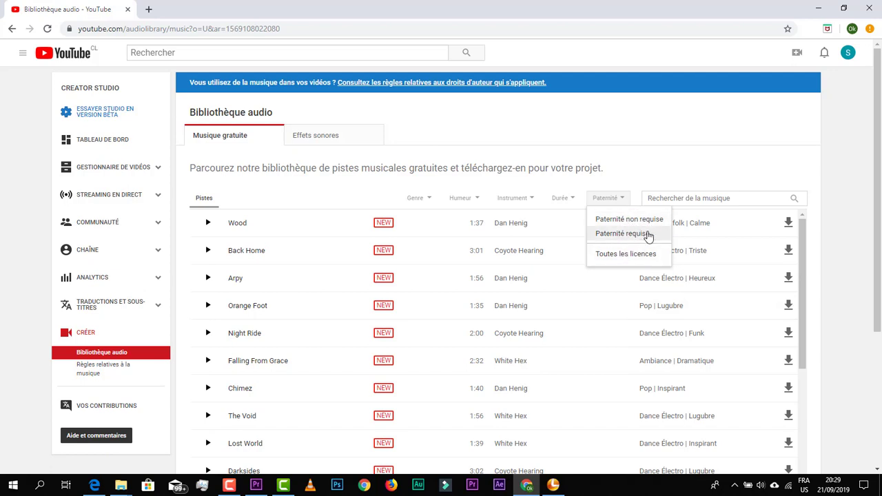
{"action": "left_click", "coordinate": [656, 164]}
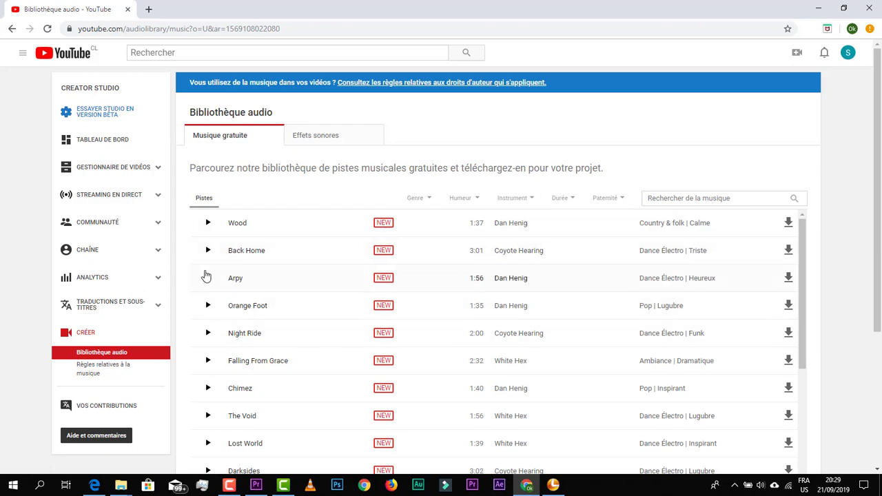
- Preview the track Wood and filter the free music by the genre Hip Hop et rap
{"action": "left_click", "coordinate": [207, 223]}
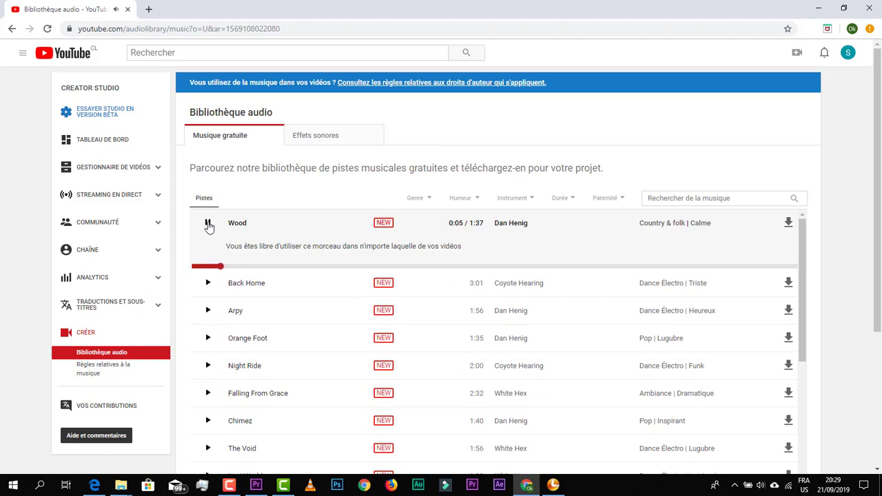
{"action": "left_click", "coordinate": [207, 223]}
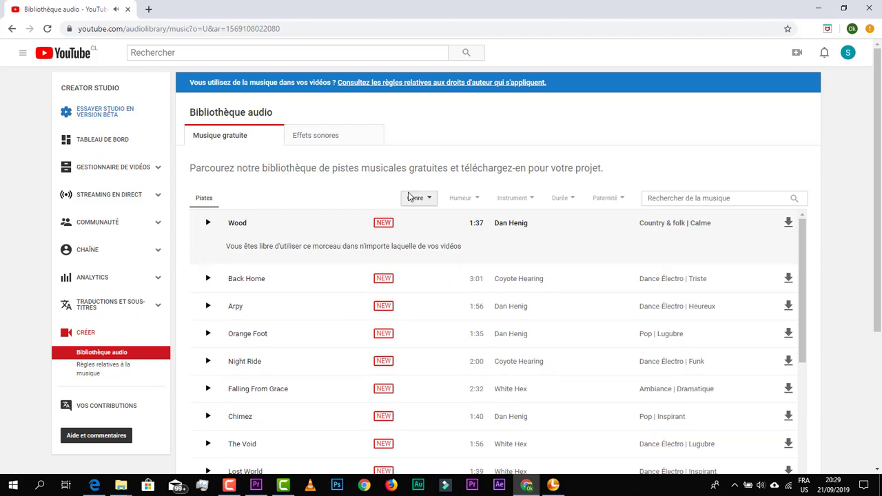
{"action": "left_click", "coordinate": [427, 202]}
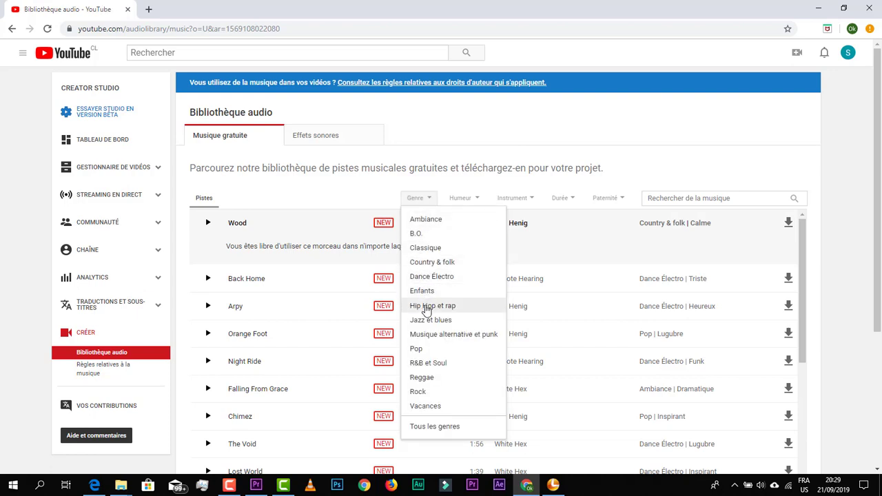
{"action": "left_click", "coordinate": [427, 306]}
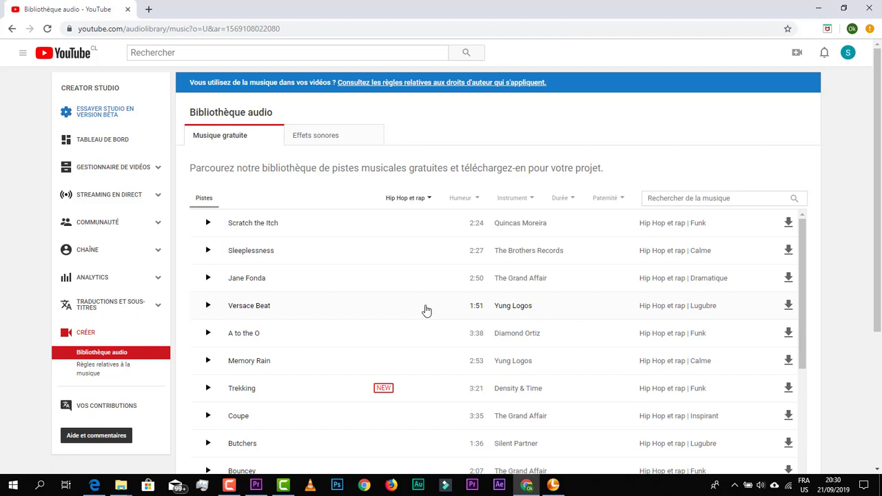
- Preview the hip hop tracks Scratch the Itch, Sleeplessness and Jane Fonda, stopping playback after the last one
{"action": "left_click", "coordinate": [207, 224]}
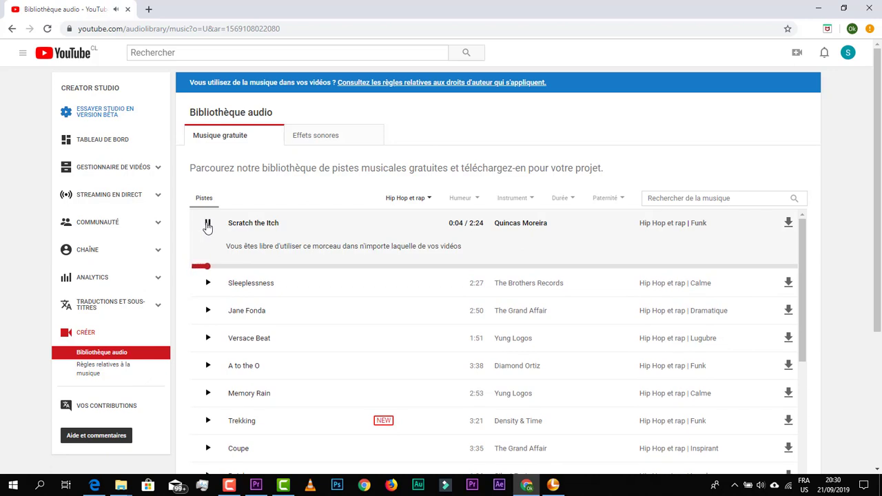
{"action": "left_click", "coordinate": [207, 225]}
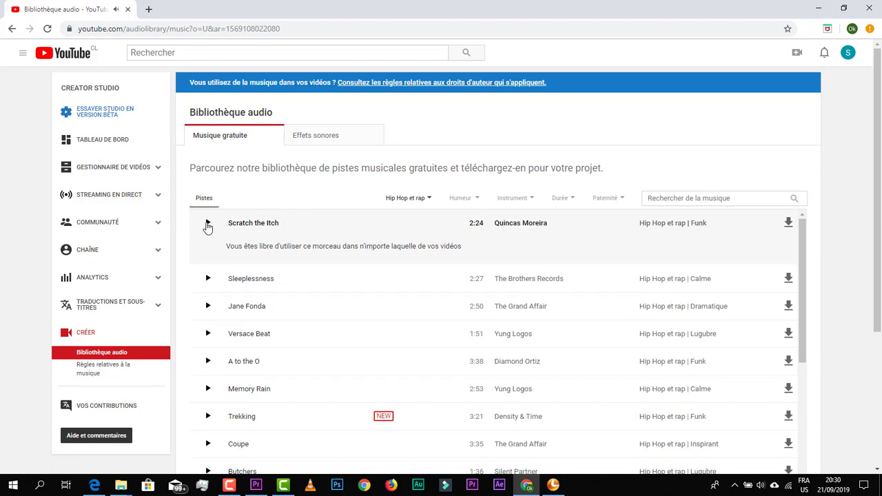
{"action": "left_click", "coordinate": [210, 282]}
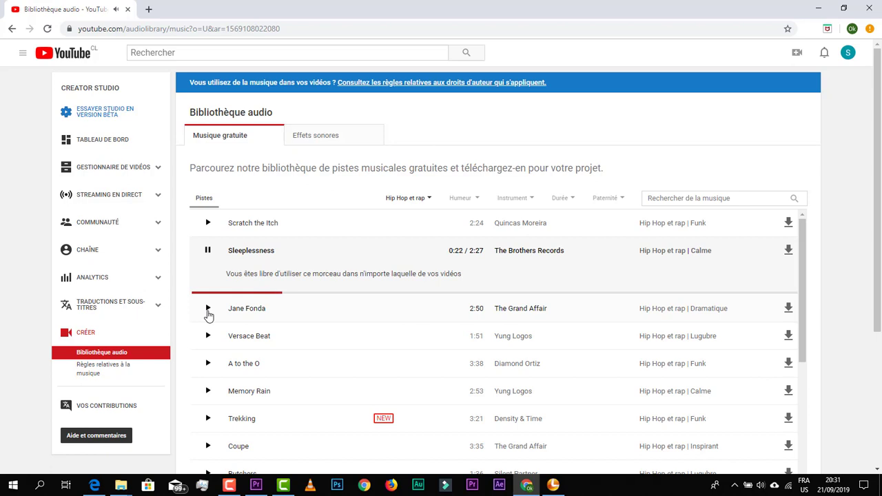
{"action": "left_click", "coordinate": [207, 310]}
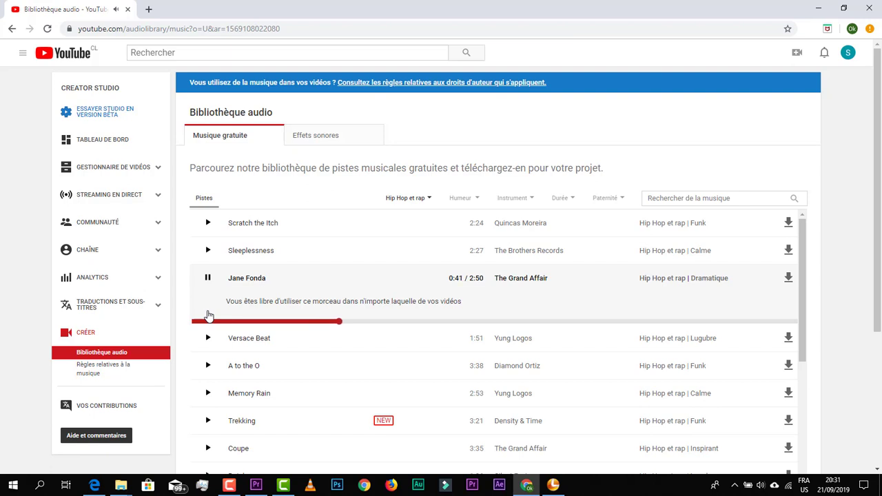
{"action": "left_click", "coordinate": [210, 281]}
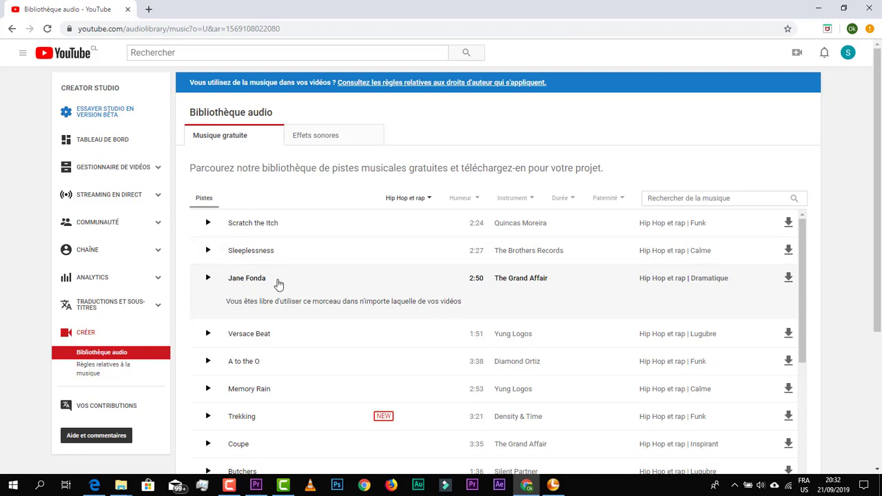
- Download the track Jane Fonda as the MP3 file Jane_Fonda into the Objets 3D folder
{"action": "left_click", "coordinate": [789, 279]}
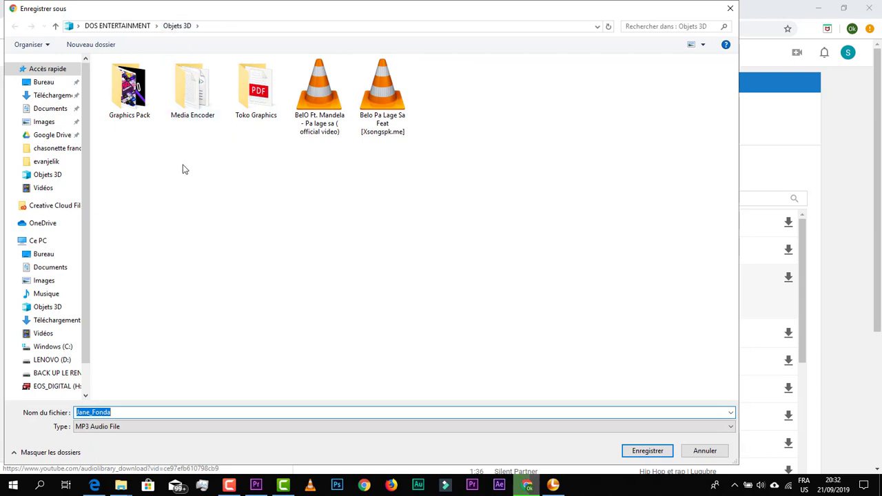
{"action": "left_click", "coordinate": [50, 97]}
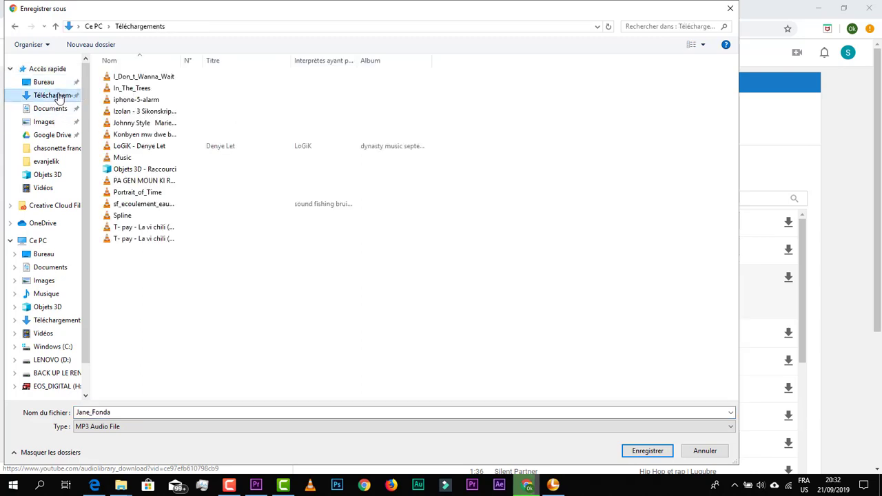
{"action": "left_click", "coordinate": [46, 310]}
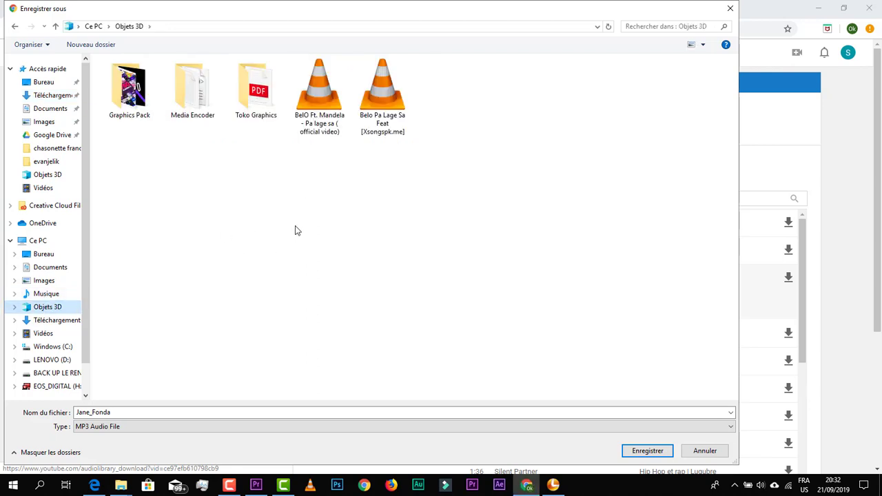
{"action": "left_click", "coordinate": [90, 427]}
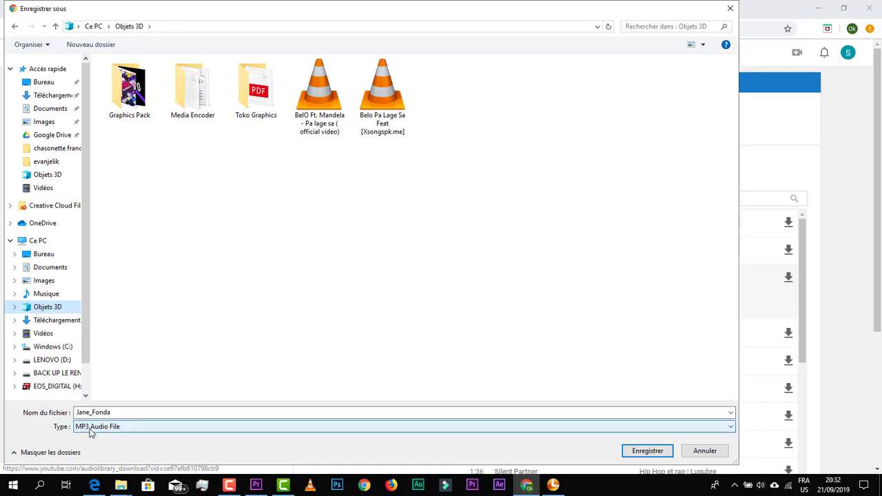
{"action": "left_click", "coordinate": [155, 412]}
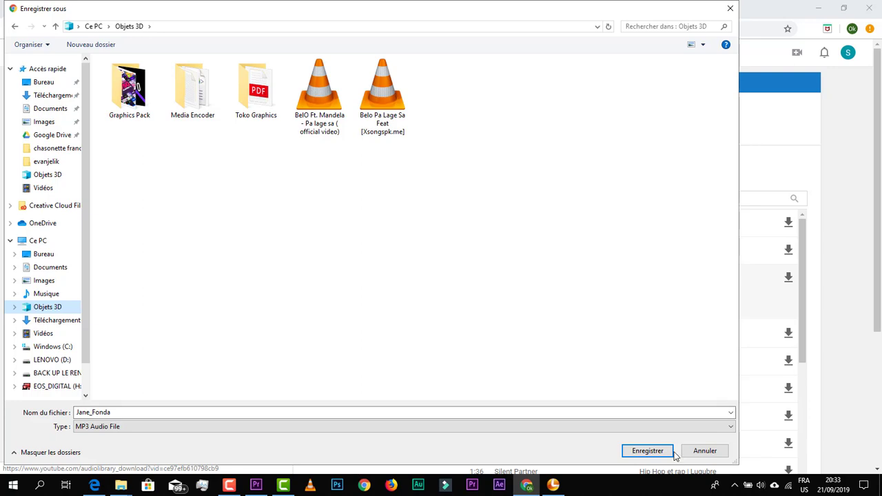
{"action": "left_click", "coordinate": [648, 452]}
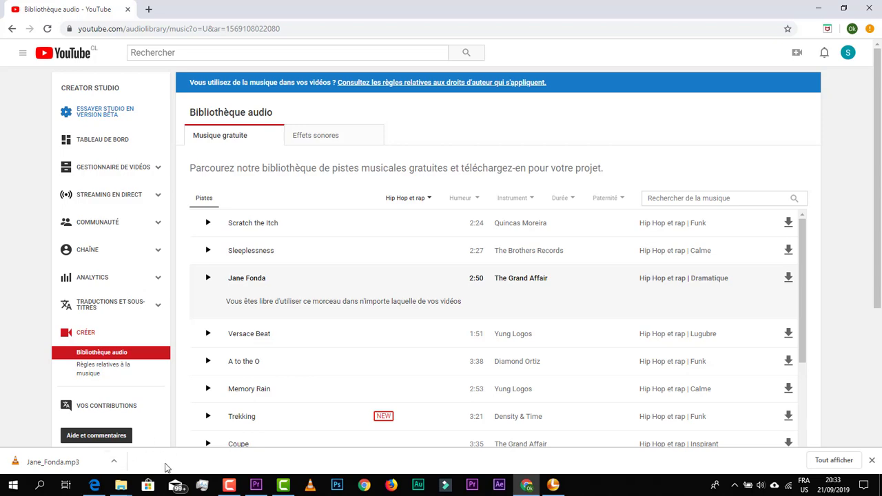
- Switch to the Objets 3D folder in File Explorer, play the downloaded Jane_Fonda file in VLC and pause it
{"action": "mouse_move", "coordinate": [123, 487]}
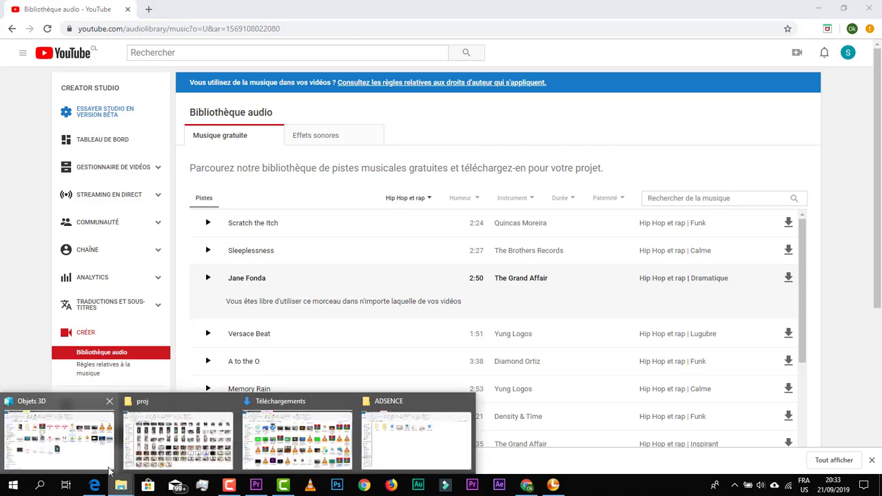
{"action": "left_click", "coordinate": [106, 455]}
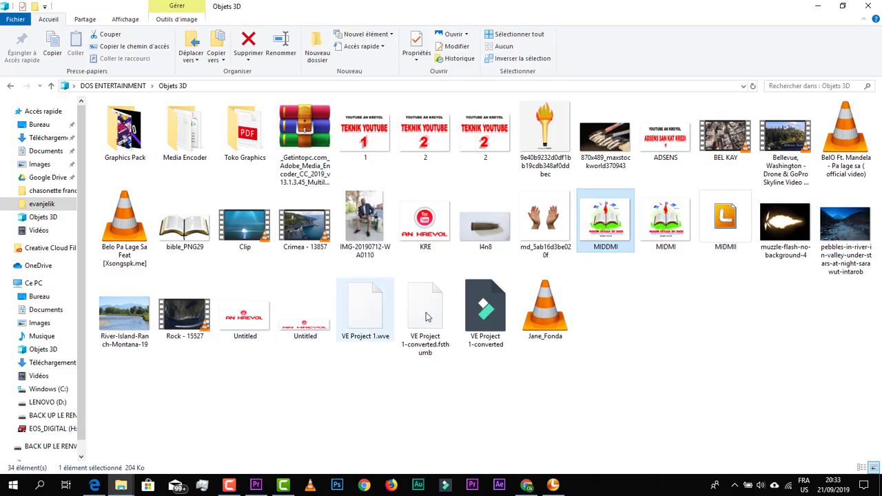
{"action": "left_click", "coordinate": [544, 308]}
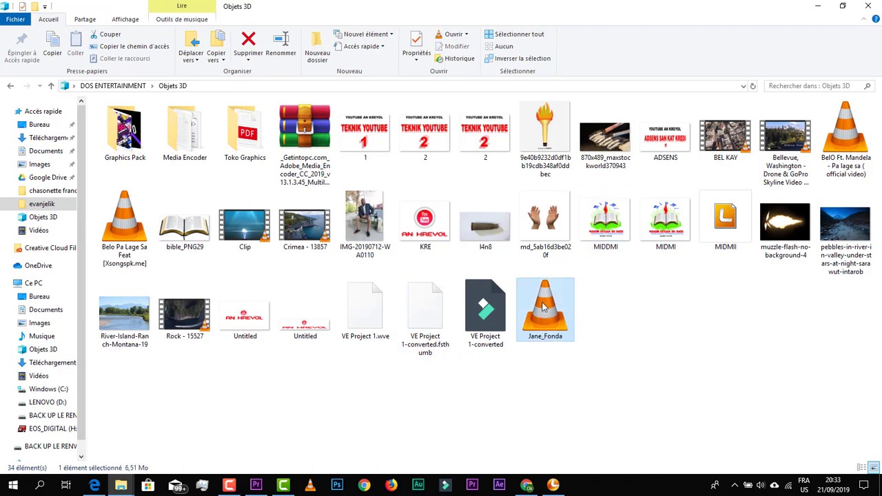
{"action": "double_click", "coordinate": [544, 307]}
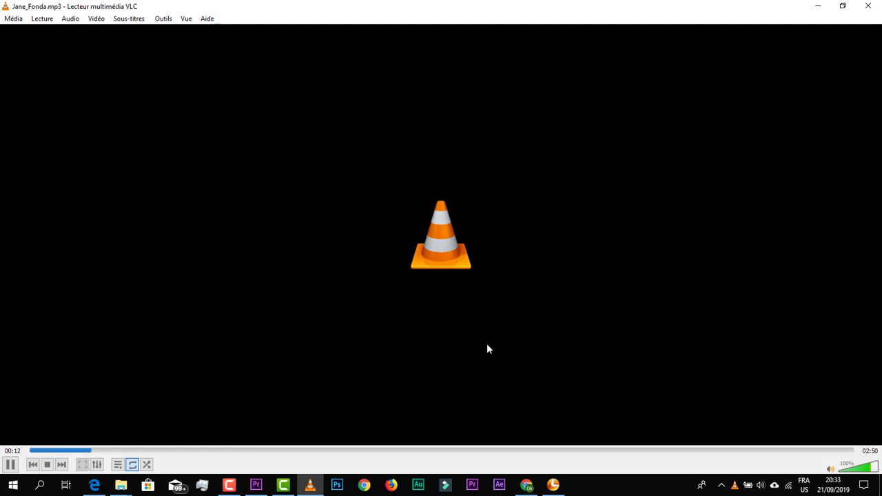
{"action": "key", "text": "space"}
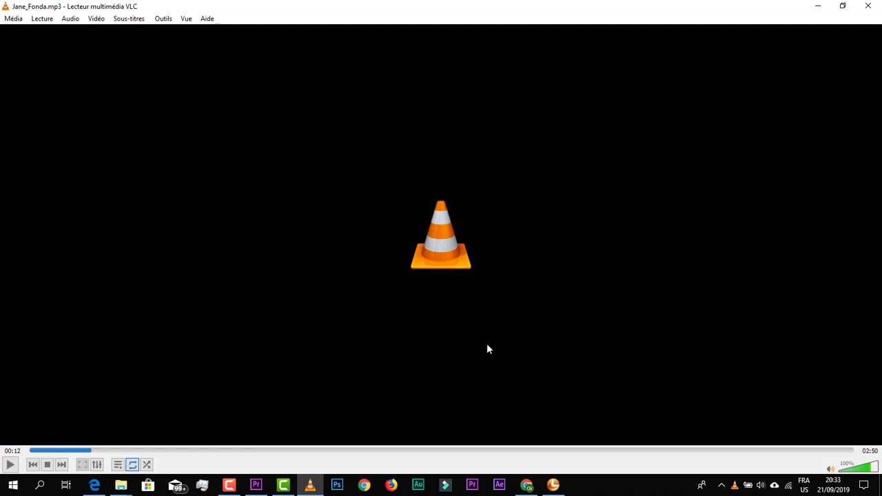
- Switch back to the audio library in Chrome and look through the list of Hip Hop et rap tracks
{"action": "left_click", "coordinate": [528, 486]}
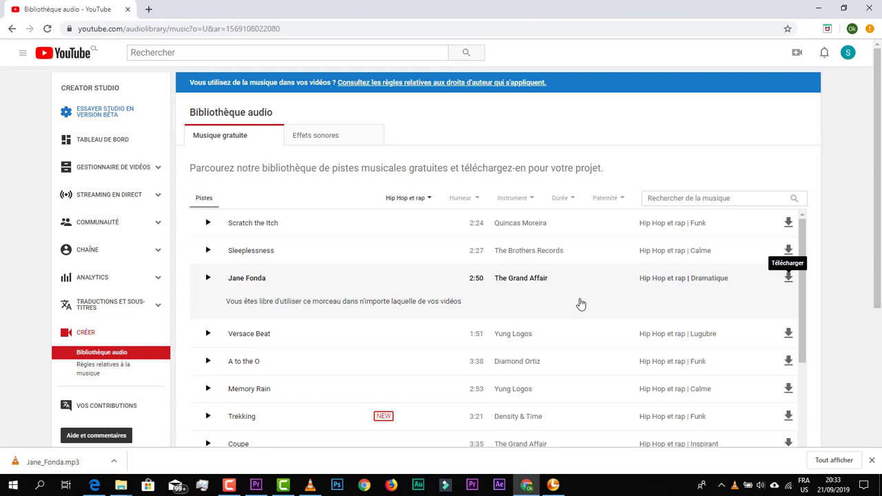
{"action": "scroll", "coordinate": [879, 123], "scroll_direction": "down", "scroll_amount": 2}
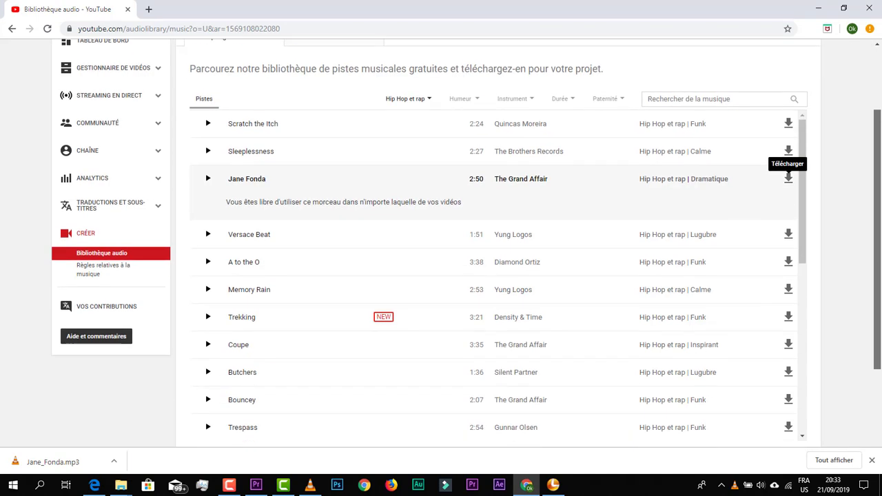
{"action": "scroll", "coordinate": [880, 235], "scroll_direction": "down", "scroll_amount": 2}
{"action": "scroll", "coordinate": [880, 235], "scroll_direction": "up", "scroll_amount": 2}
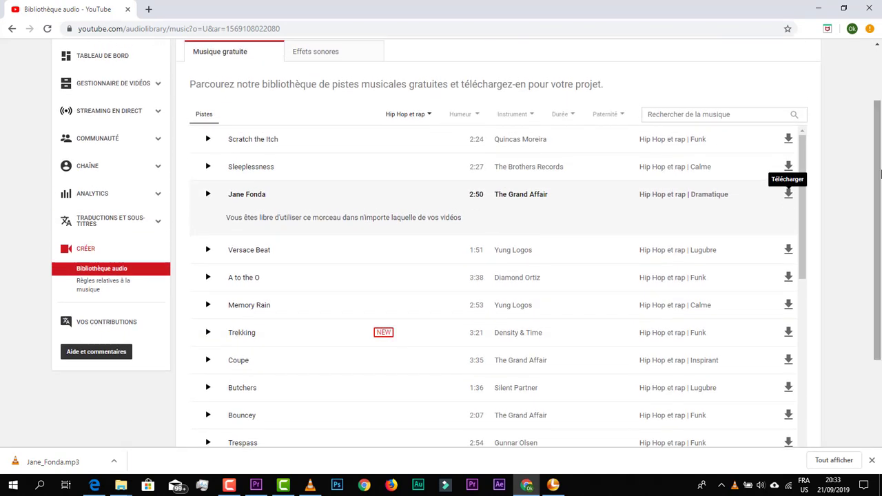
{"action": "left_click_drag", "start_coordinate": [804, 223], "coordinate": [820, 458]}
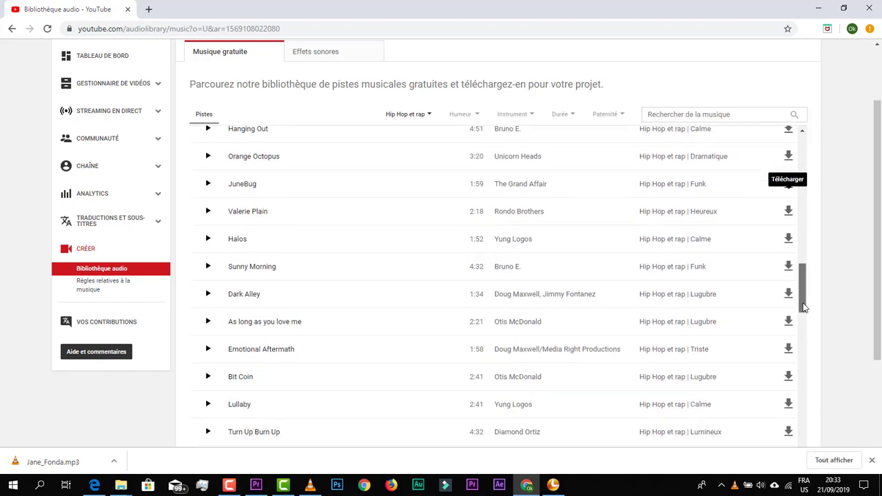
{"action": "left_click_drag", "start_coordinate": [803, 309], "coordinate": [807, 444]}
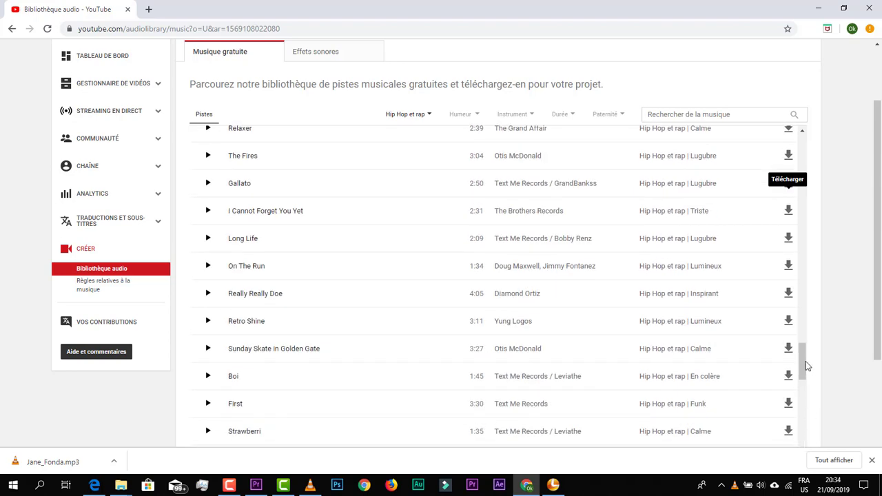
{"action": "left_click_drag", "start_coordinate": [805, 365], "coordinate": [874, 101]}
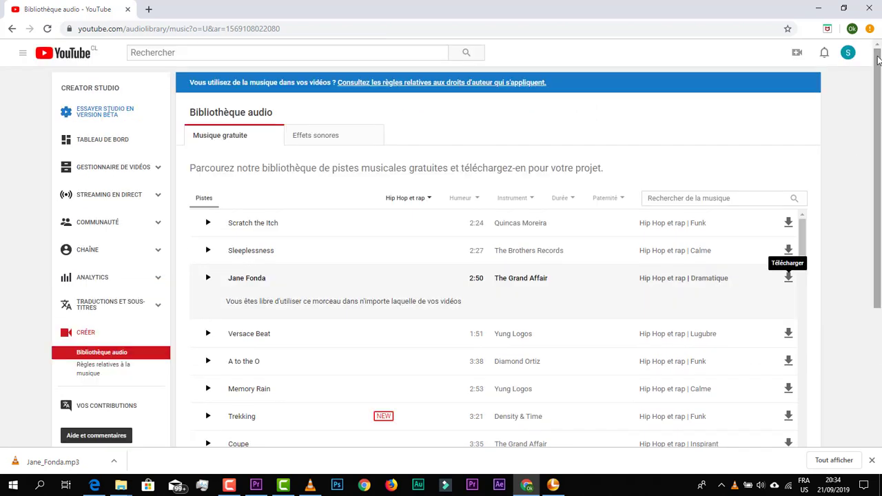
- Show the library's free sound effects and filter them by the category Bruitage
{"action": "left_click", "coordinate": [320, 137]}
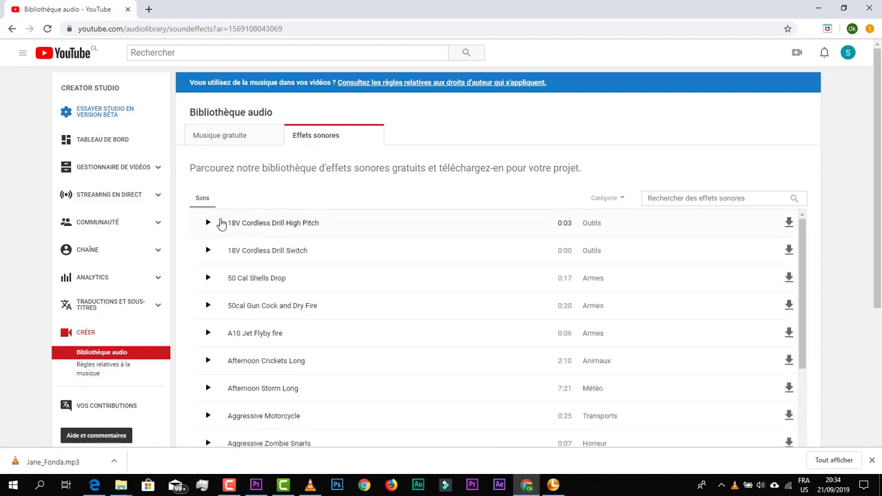
{"action": "left_click", "coordinate": [622, 198]}
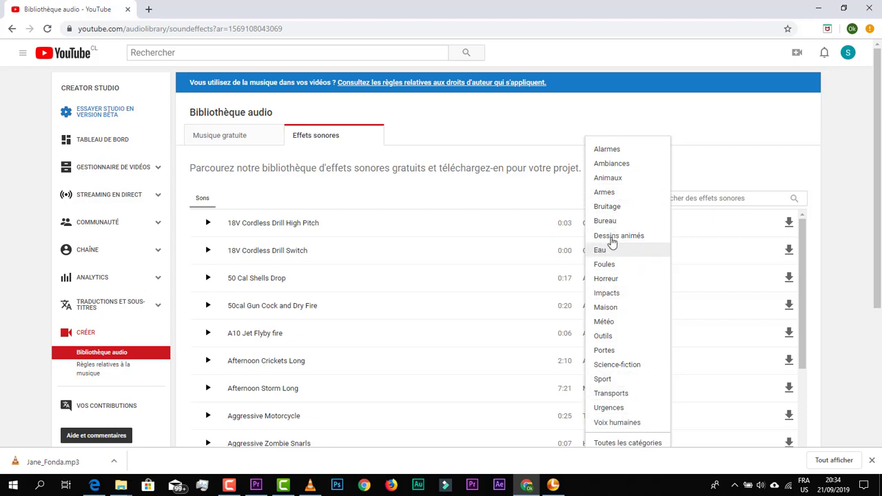
{"action": "left_click", "coordinate": [615, 207]}
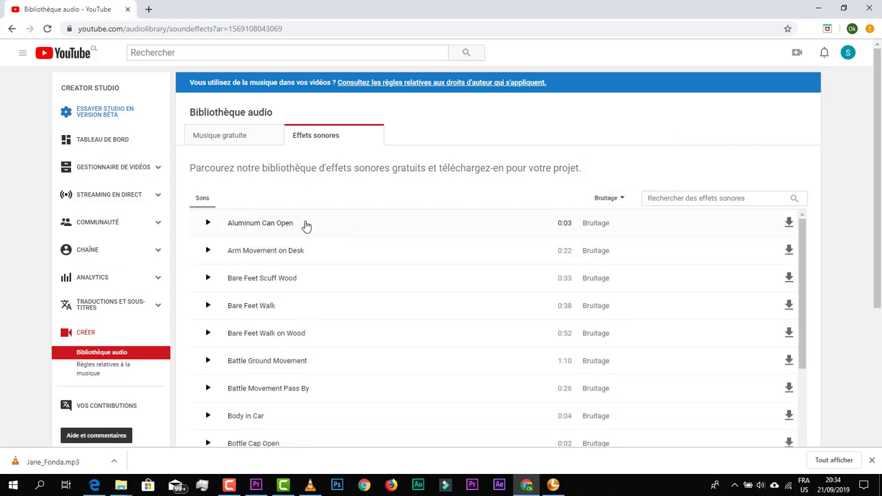
- Preview the sound effects Aluminum Can Open, Arm Movement on Desk and Bare Feet Walk on Wood
{"action": "left_click", "coordinate": [208, 223]}
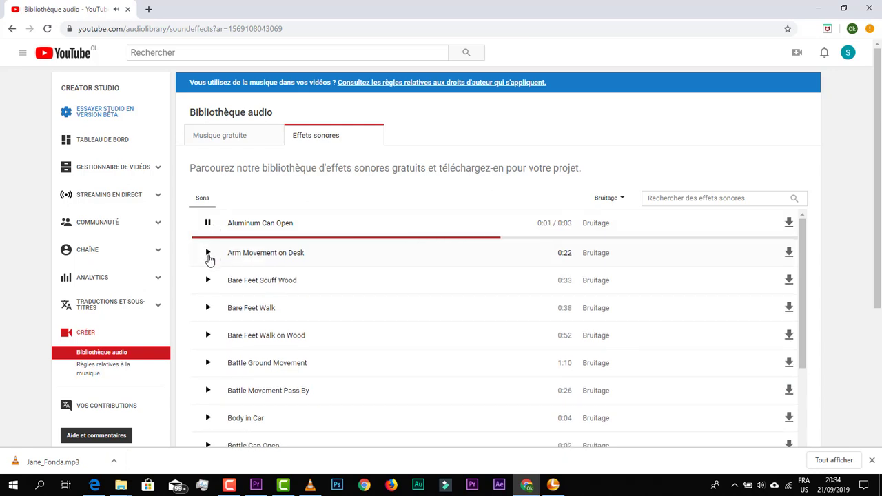
{"action": "left_click", "coordinate": [209, 253]}
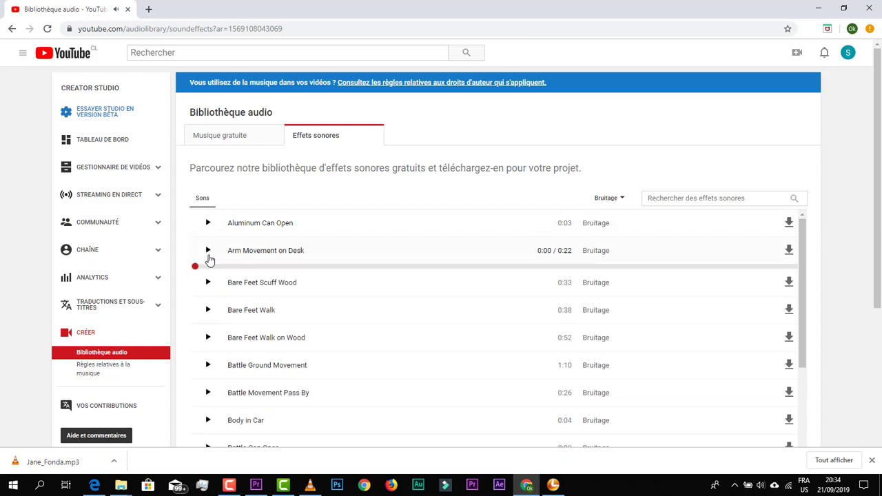
{"action": "left_click", "coordinate": [208, 337]}
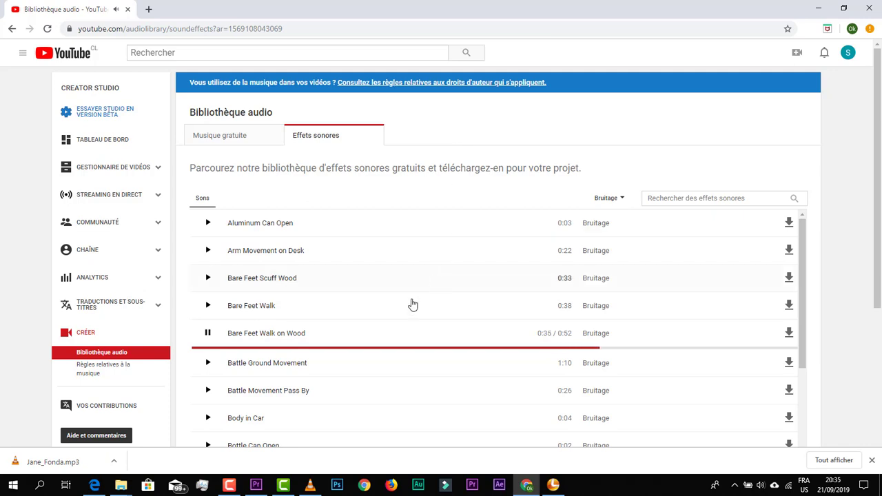
{"action": "left_click", "coordinate": [255, 485]}
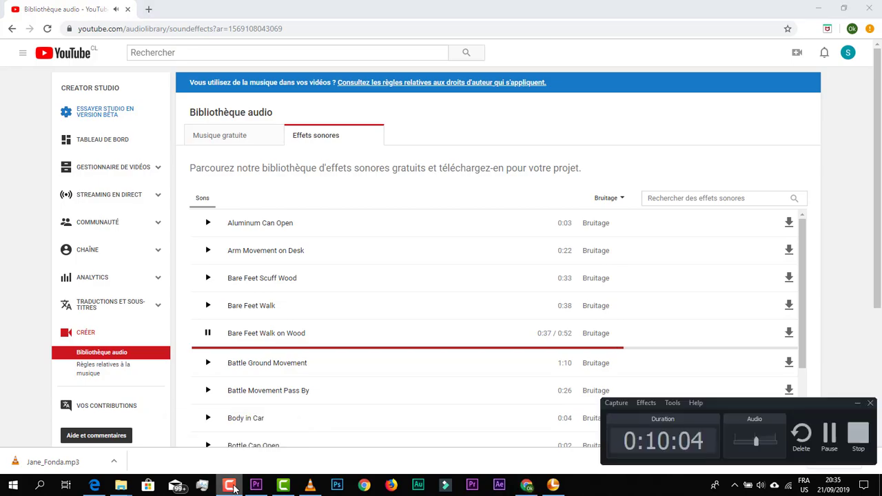
{"action": "left_click", "coordinate": [793, 443]}
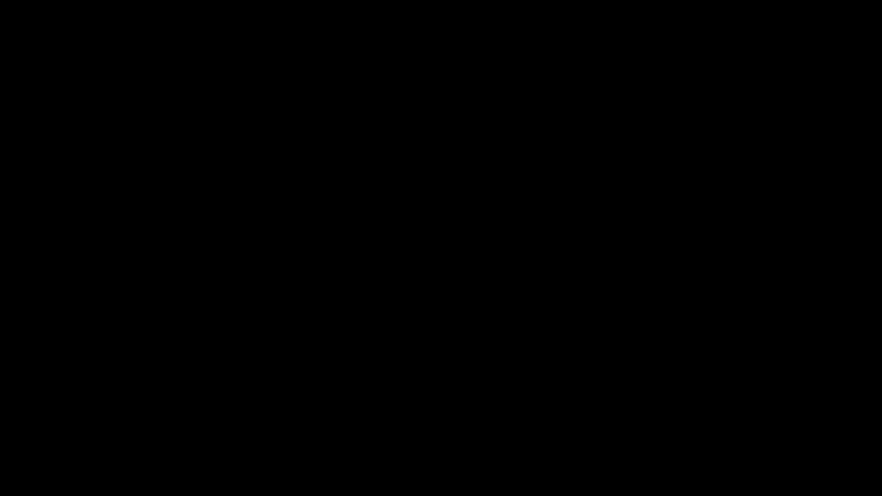